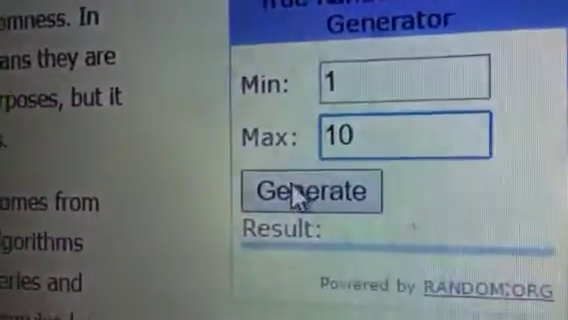
Generate a random number from the 1 to 10 range, producing 8 as the winner.
left_click(290, 196)
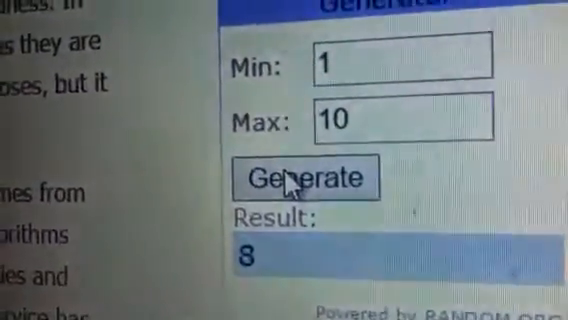